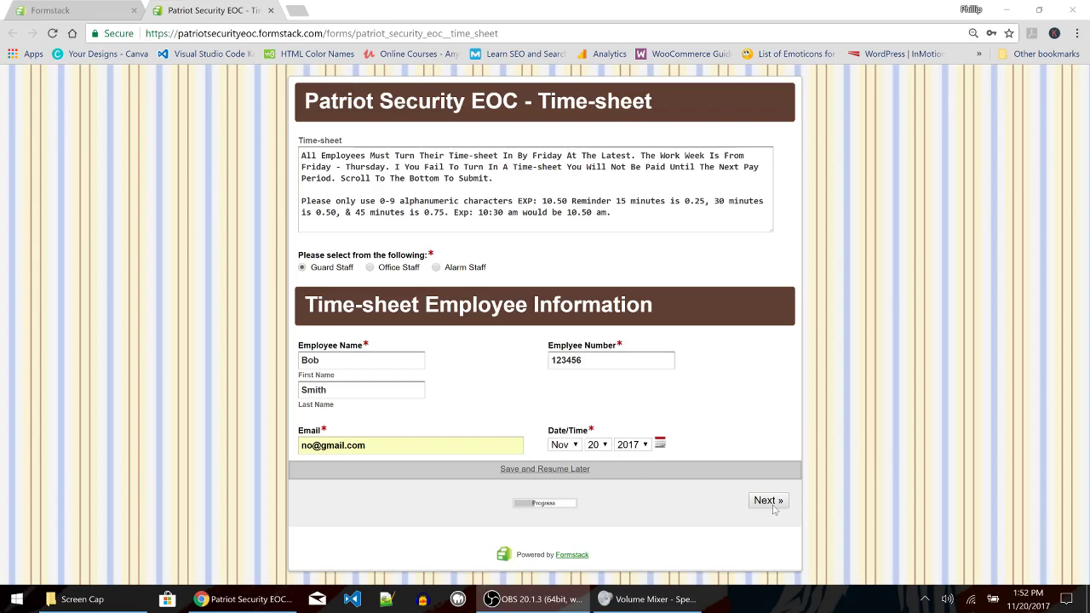
- Advance to the second time-sheet page and look through the Job/Post 1 to 8 sections
click(773, 505)
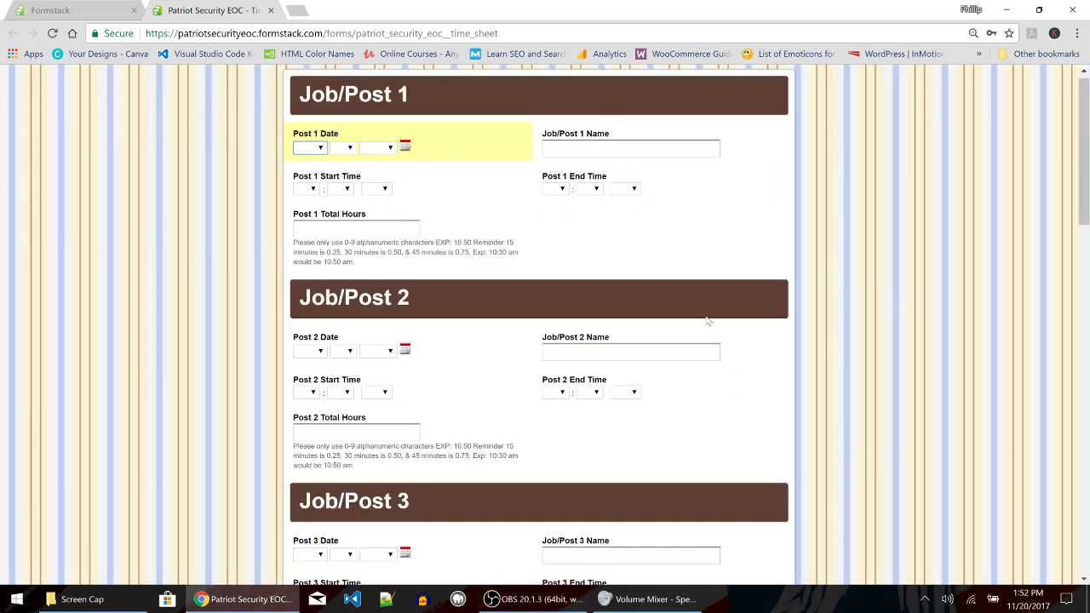
scroll(707, 321, down, 7)
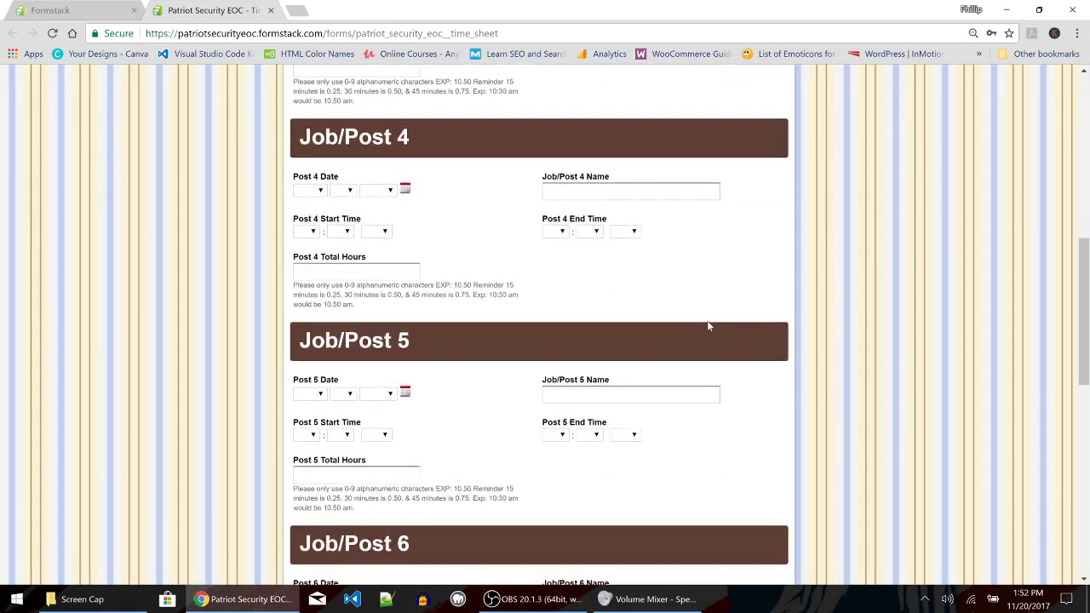
scroll(707, 326, down, 7)
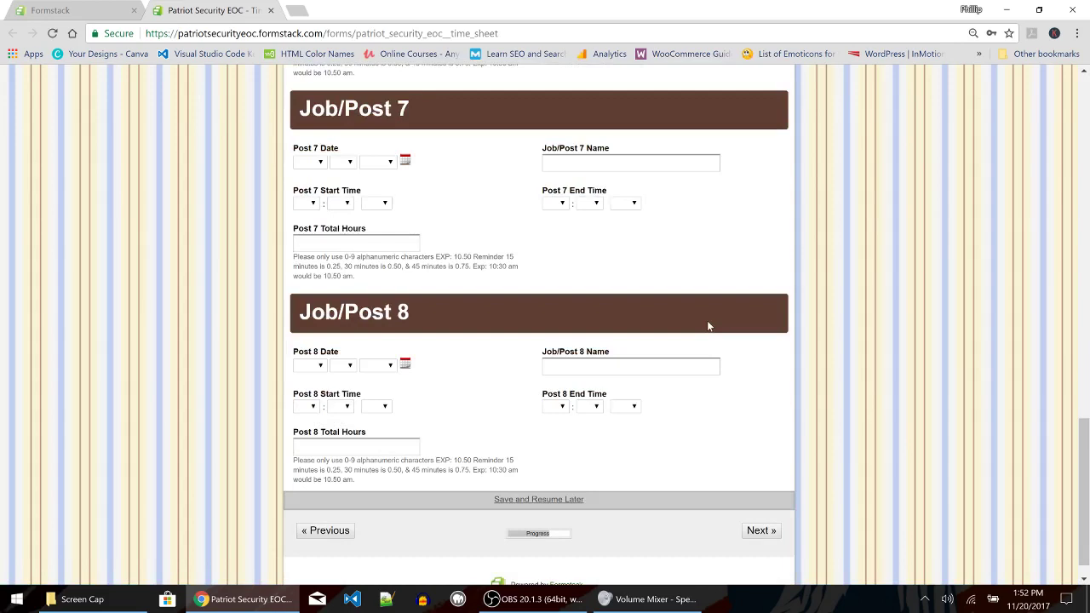
scroll(707, 320, up, 4)
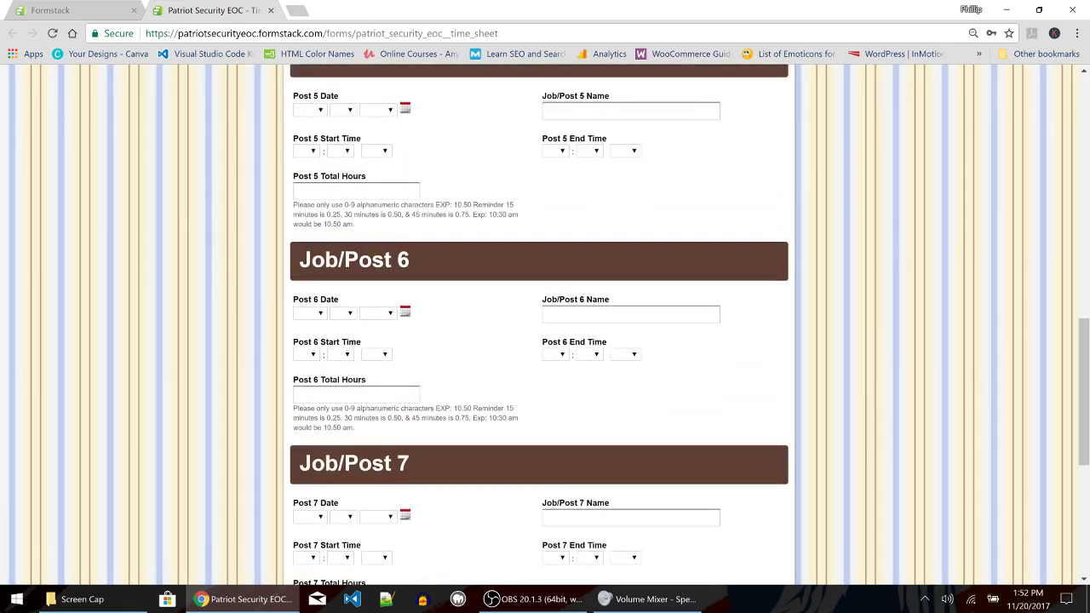
scroll(707, 320, up, 3)
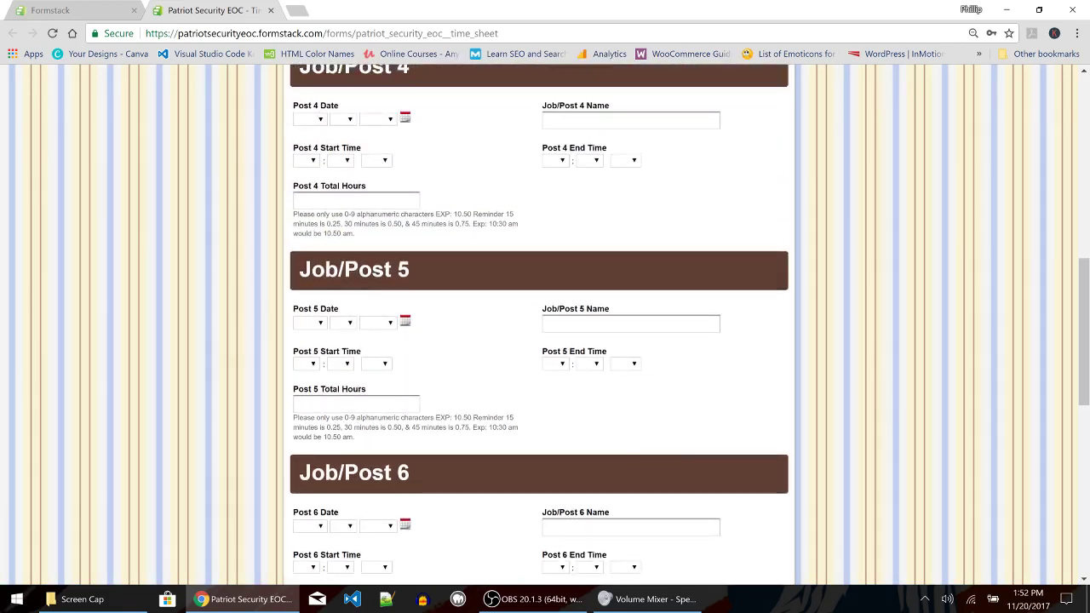
scroll(707, 326, up, 7)
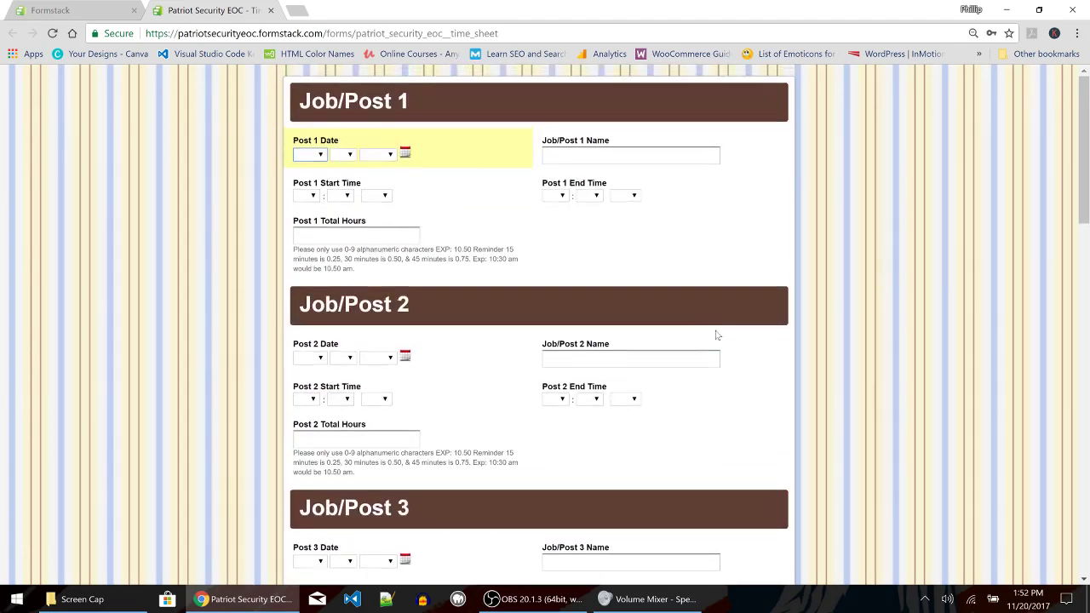
scroll(711, 323, down, 12)
scroll(713, 316, down, 3)
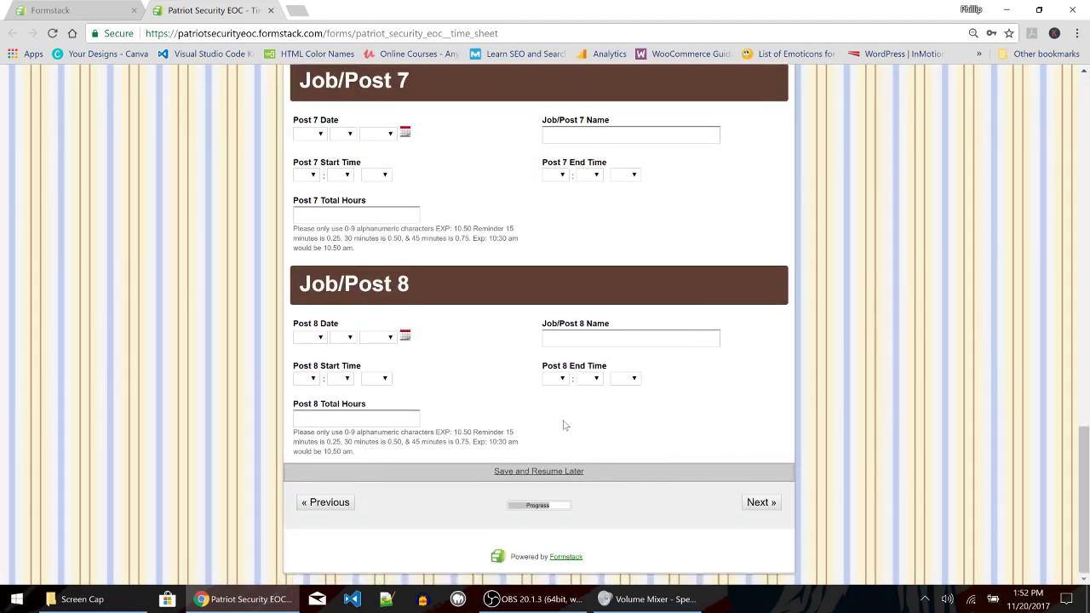
- Save the time-sheet with Save and Resume Later to get its resume link, and return to the form
click(567, 474)
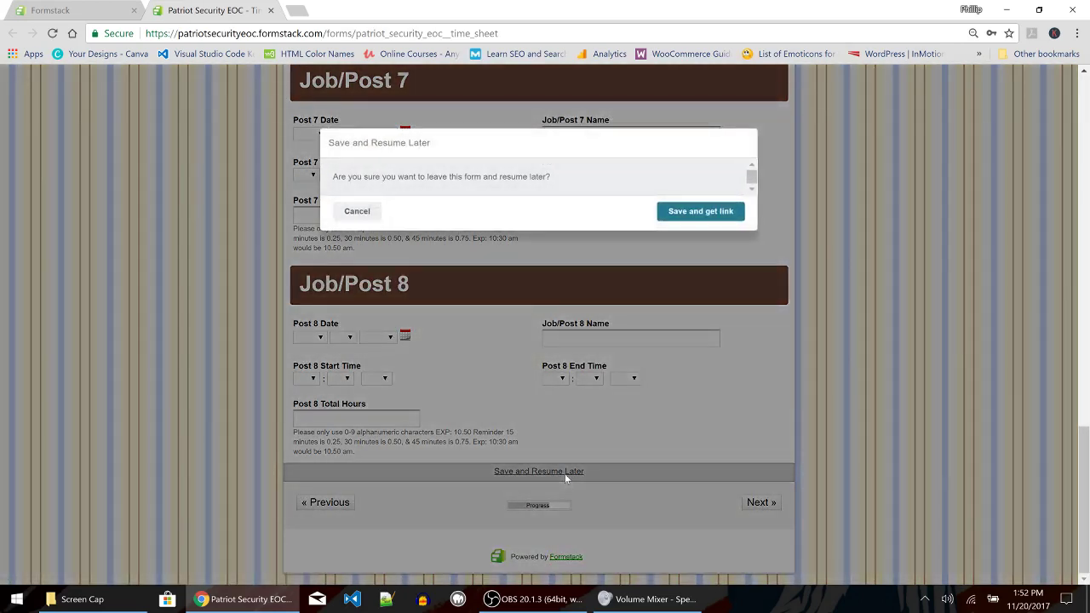
click(677, 223)
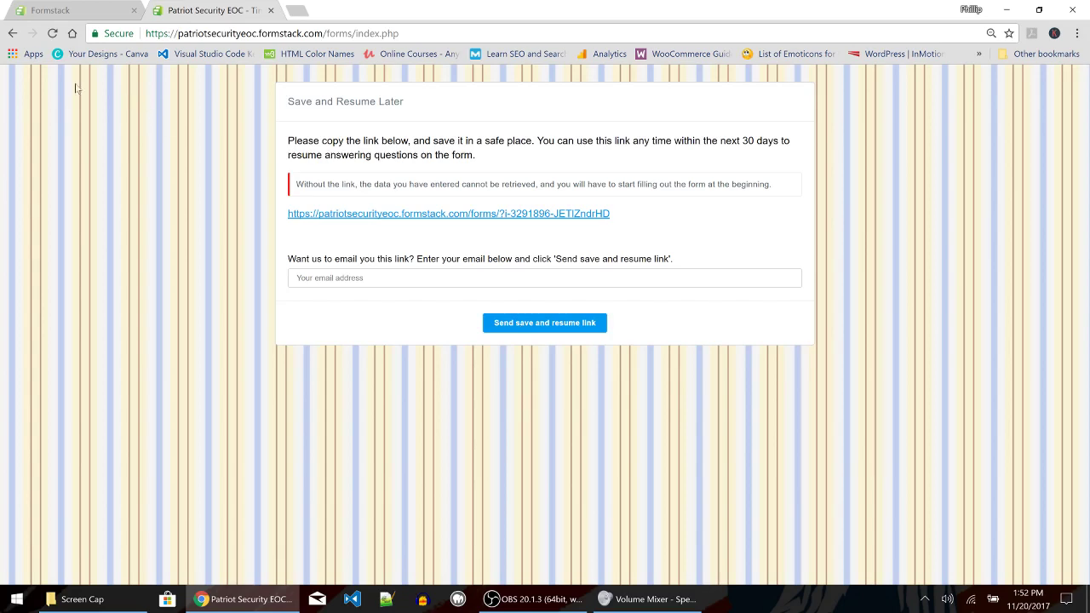
click(12, 35)
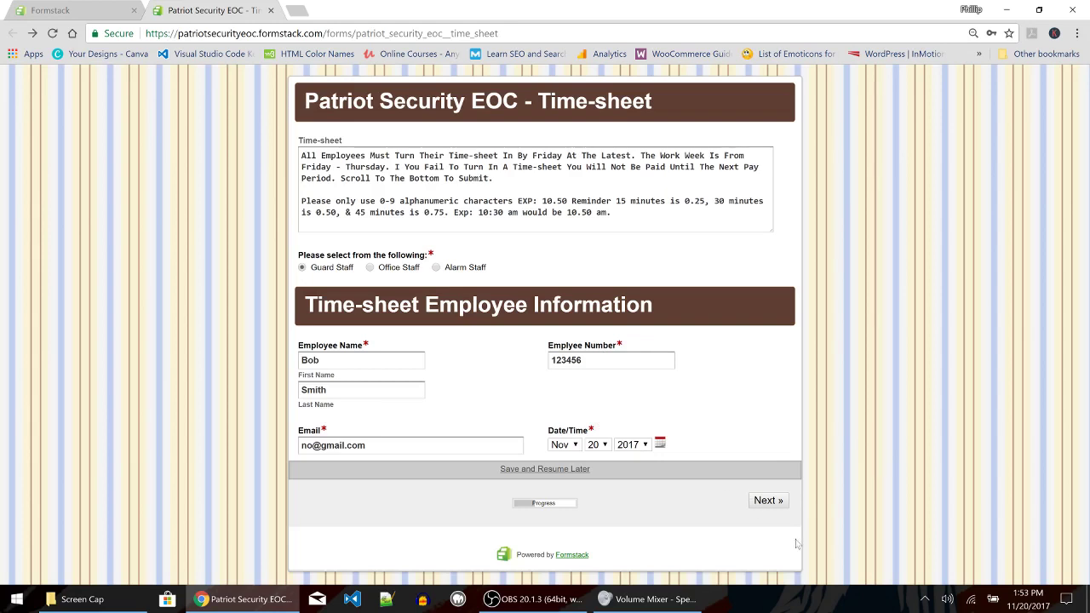
- Advance to the Job/Post page and set the Post 1 date to Nov 01, 2017
click(775, 500)
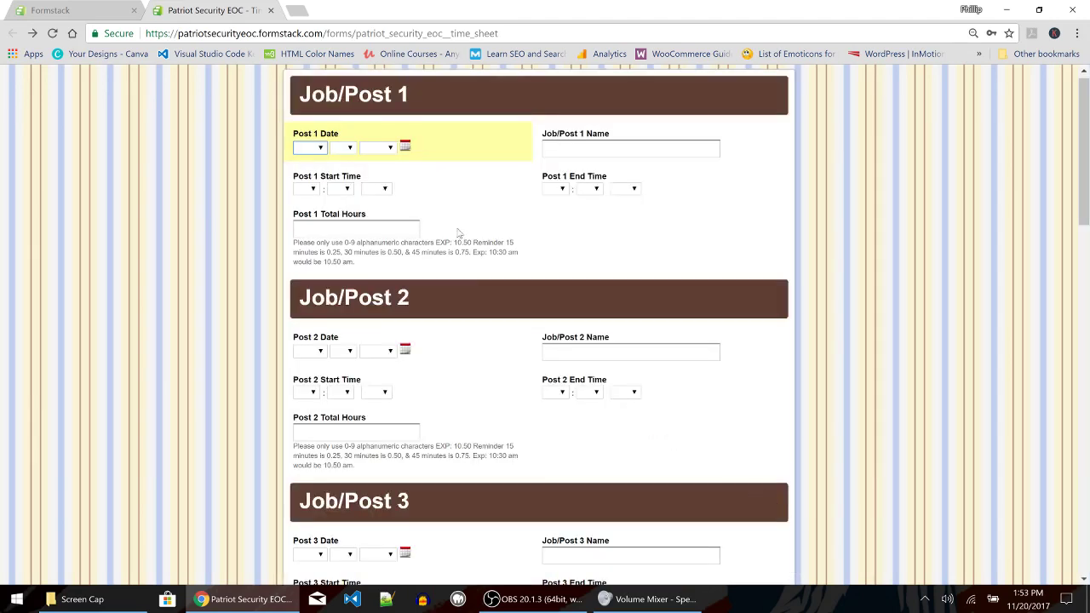
click(407, 150)
click(407, 150)
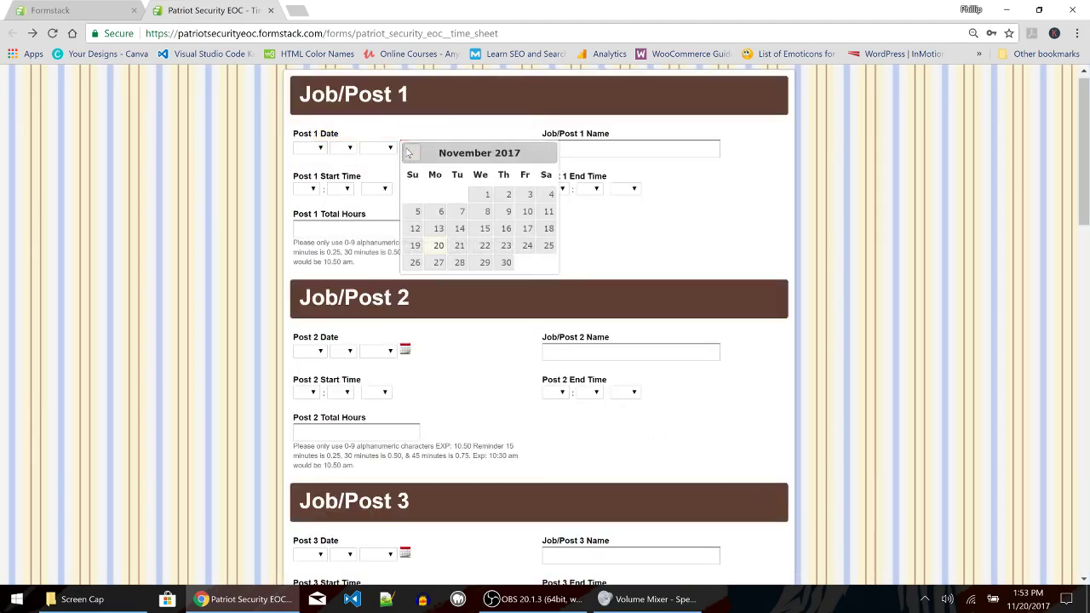
click(487, 195)
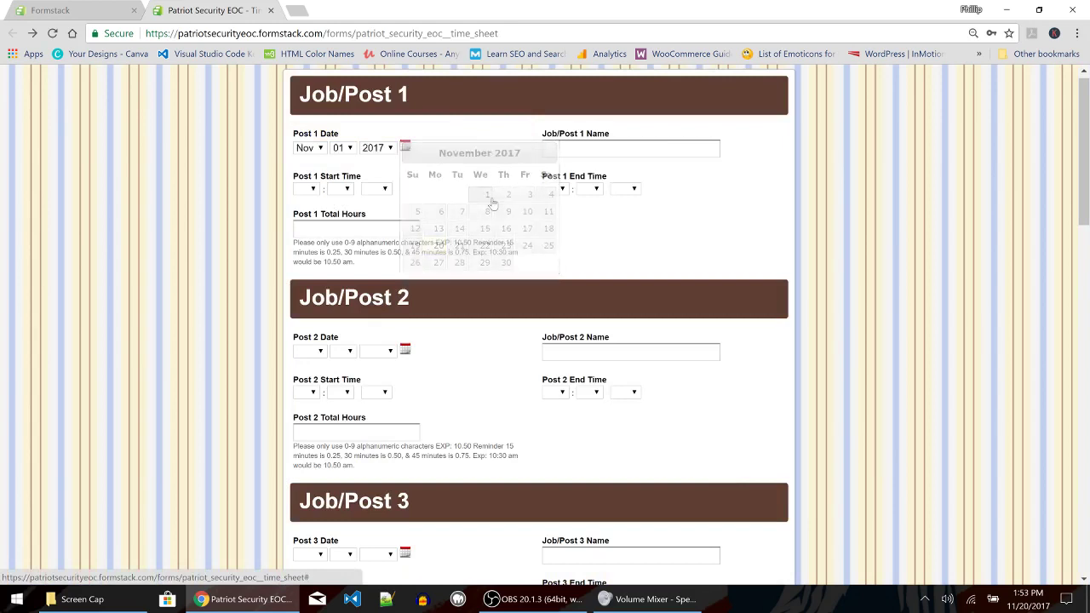
- Enter "ABC BOXING" as the Job/Post 1 name
click(551, 151)
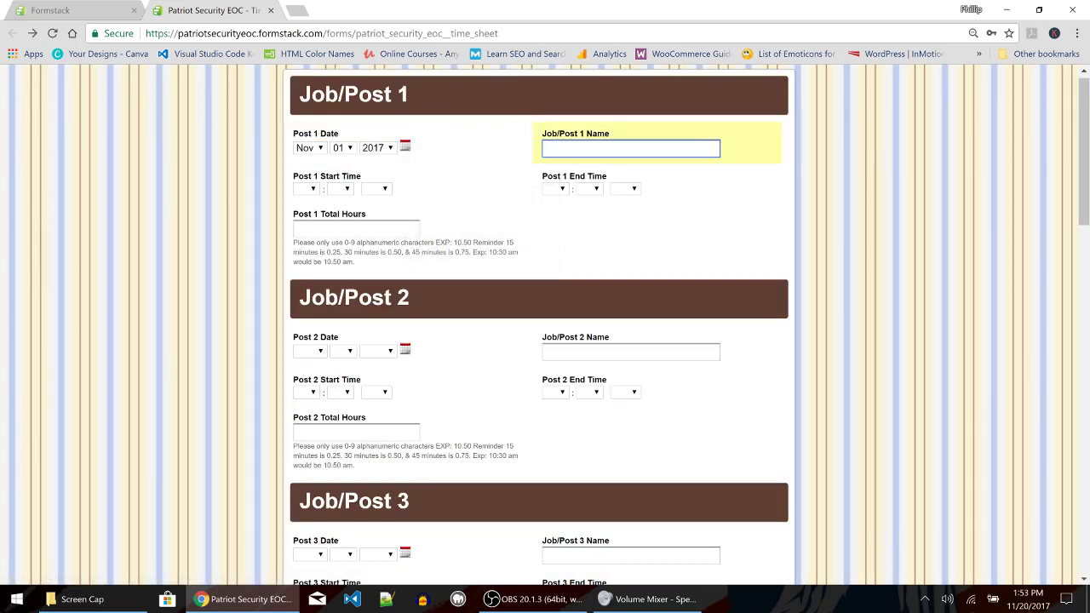
text(ABC)
text( CORRE)
key(BackSpace)
key(BackSpace)
key(BackSpace)
key(BackSpace)
key(BackSpace)
text(BOXING)
- Enter example quarter-hour values for the Post 1 total hours: 6.5, 6.25 and finally 6.75
click(349, 228)
text(6.5)
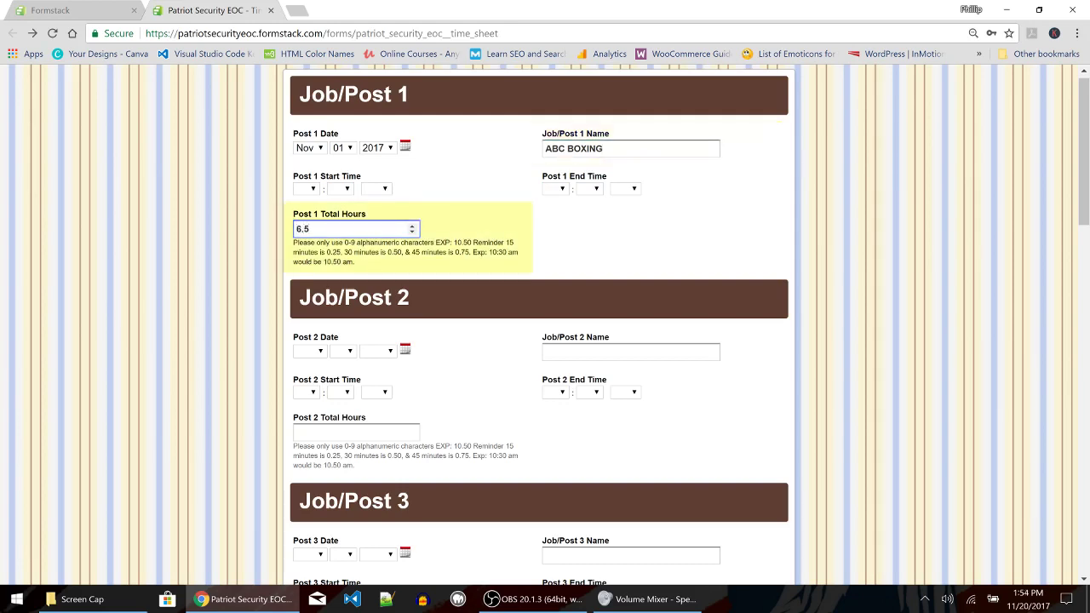
key(BackSpace)
text(25)
key(BackSpace)
key(BackSpace)
text(75)
- Set the Post 1 start time to 08:00 AM
click(312, 188)
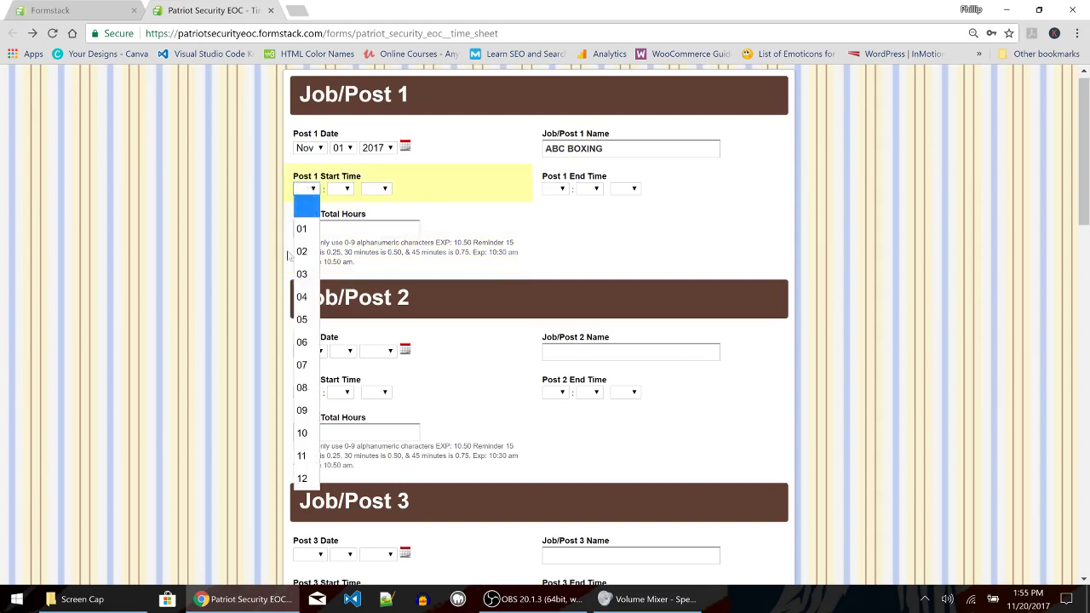
click(304, 388)
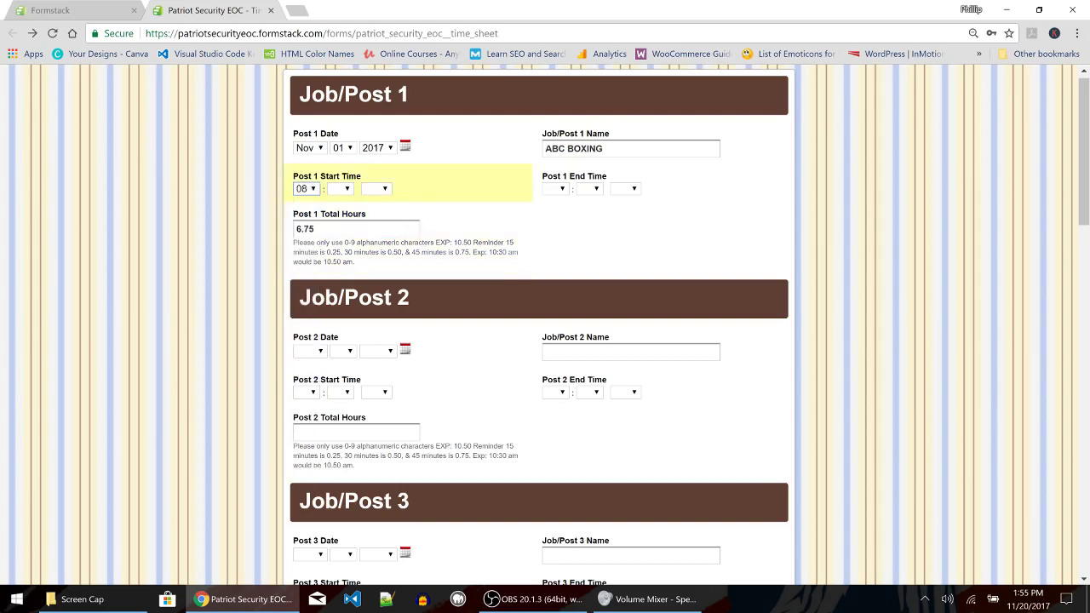
click(339, 189)
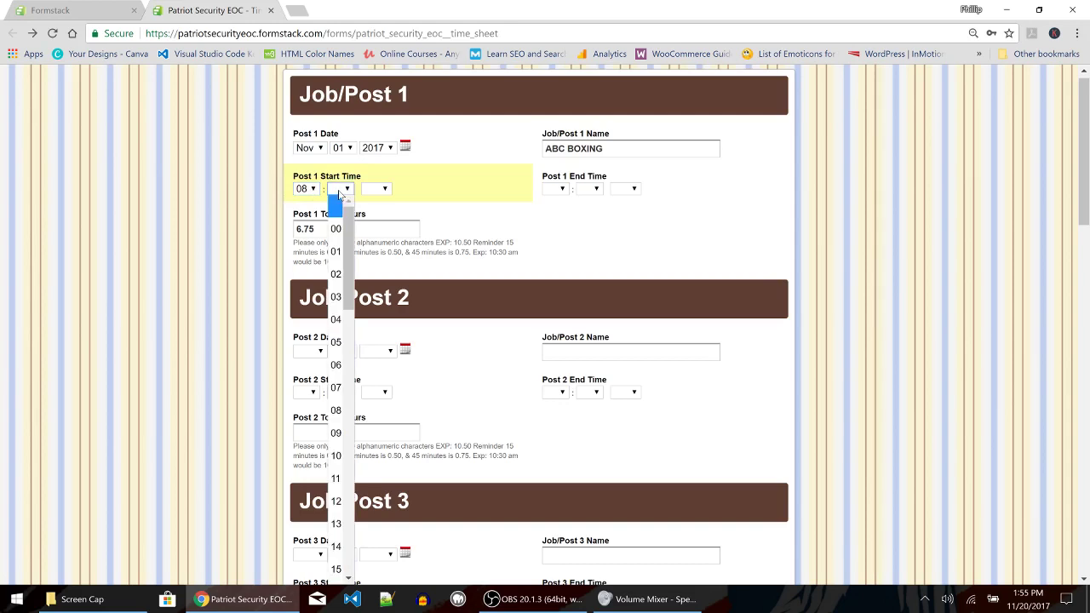
click(336, 230)
click(376, 188)
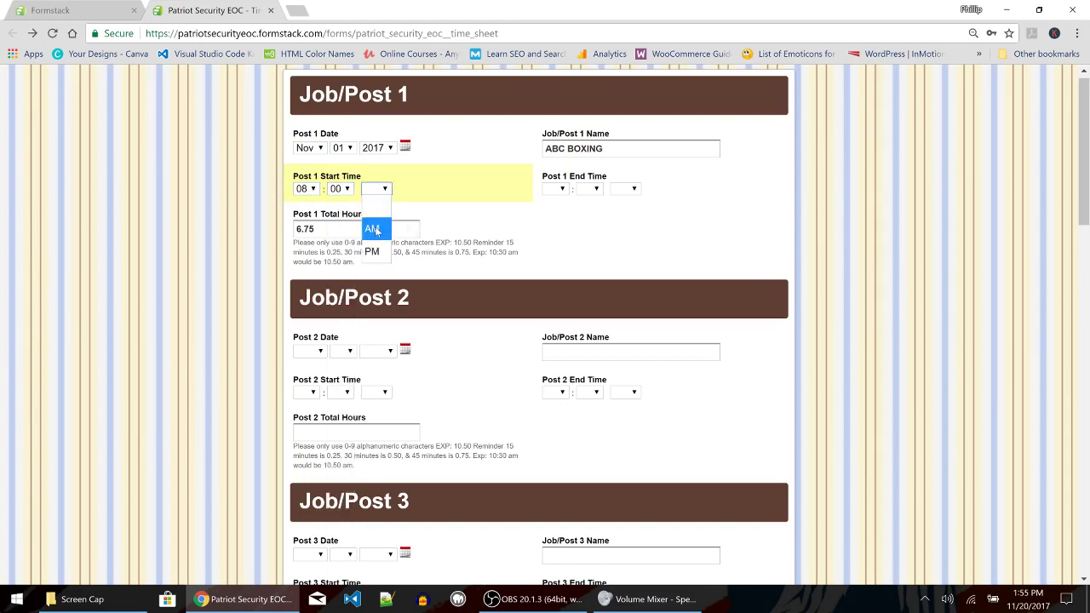
click(376, 228)
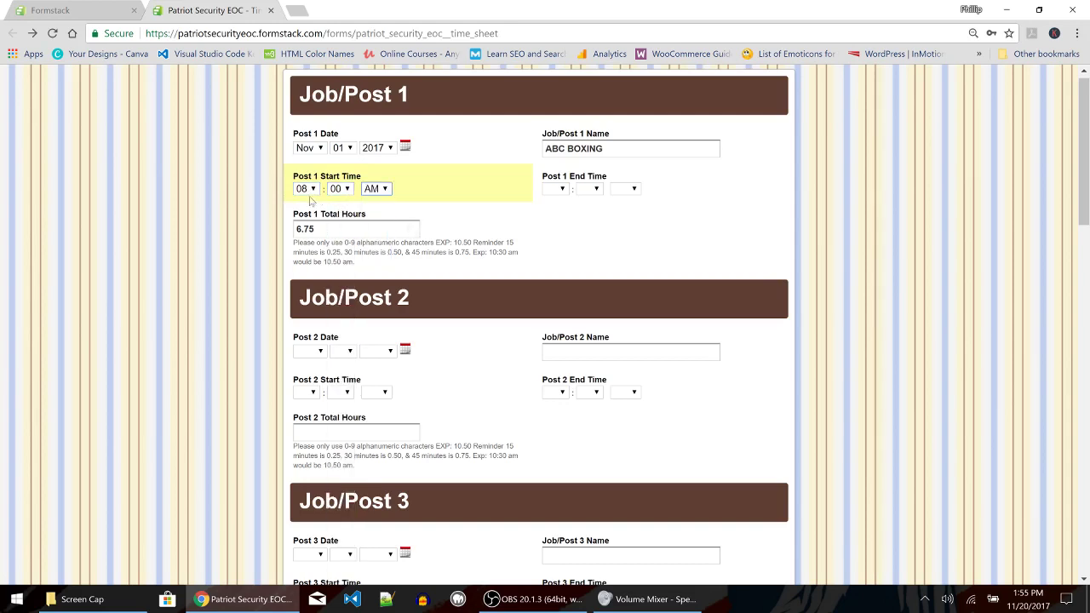
- Set the Post 1 end time to 08:00 PM
click(559, 189)
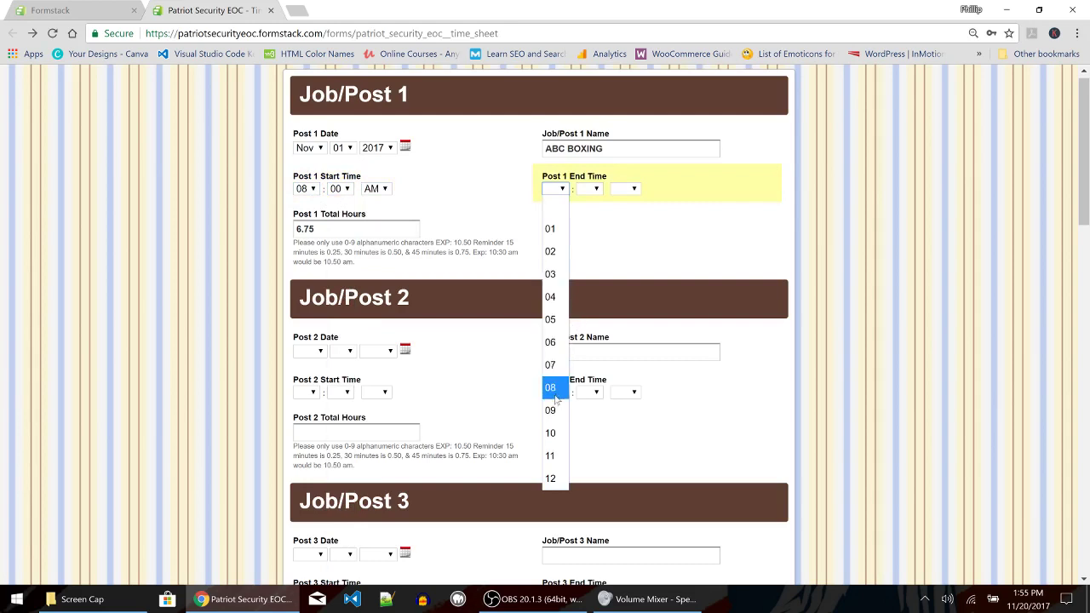
click(556, 388)
click(588, 189)
click(586, 223)
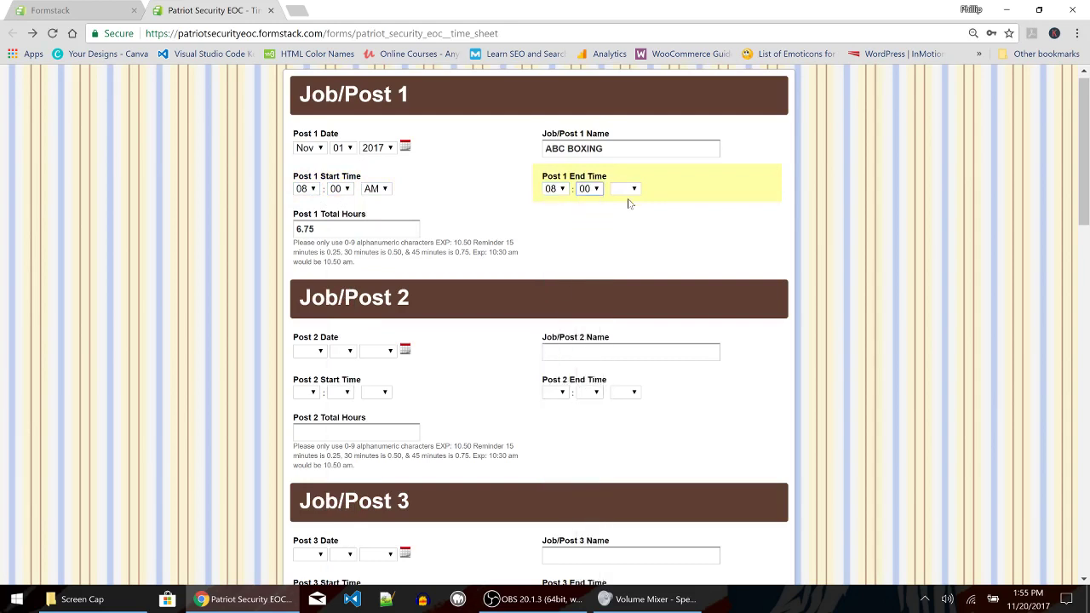
click(628, 191)
click(623, 251)
- Replace the Post 1 total hours with 12
key(Tab)
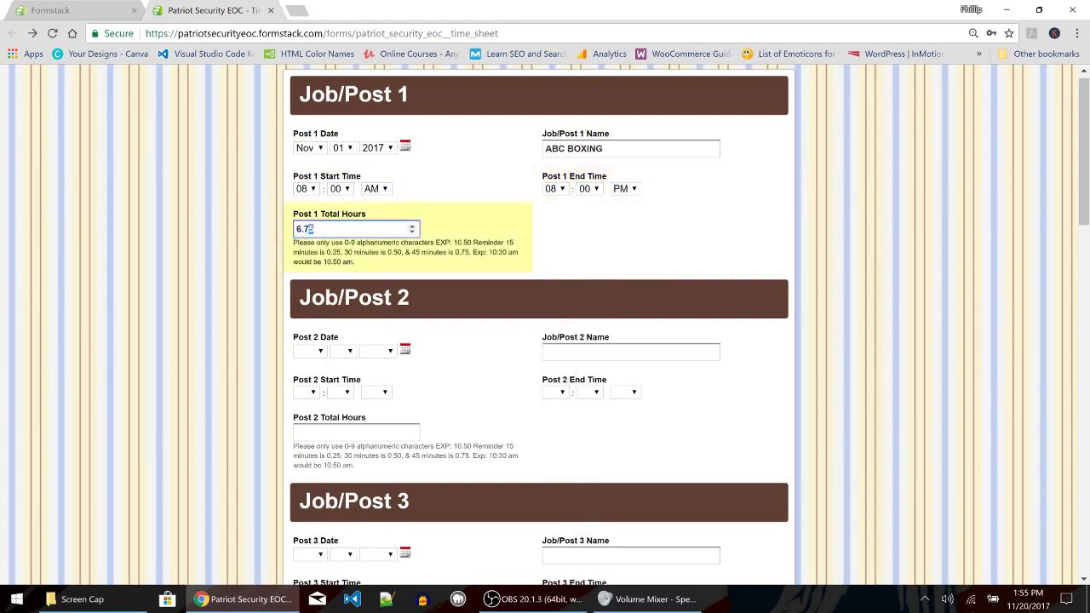
text(12)
click(420, 400)
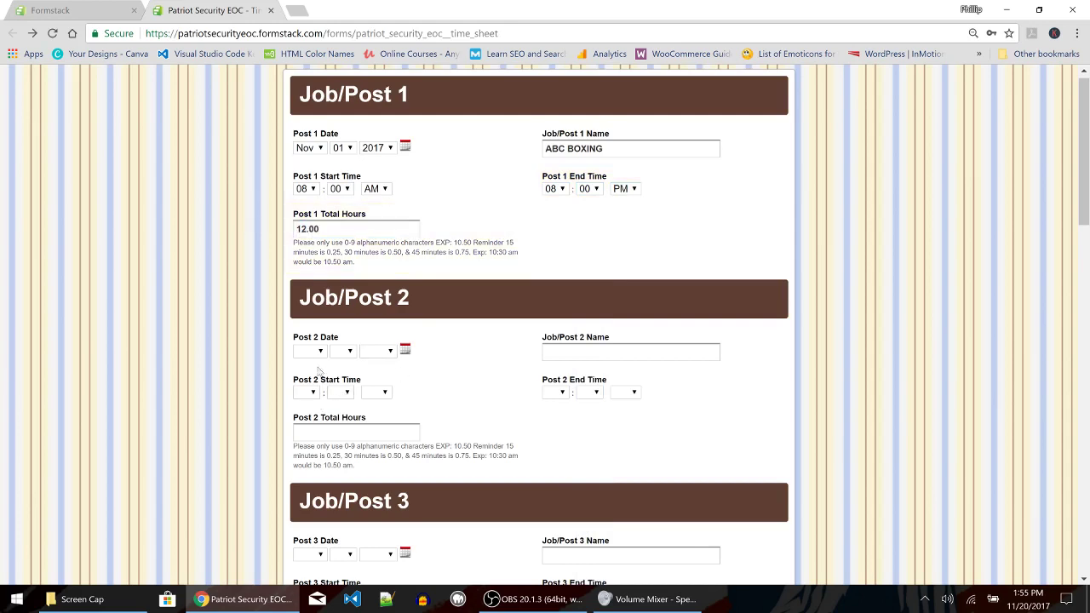
- Set the Post 2 date to Nov 01, 2017 and its job name to "ABC BOXING"
click(407, 350)
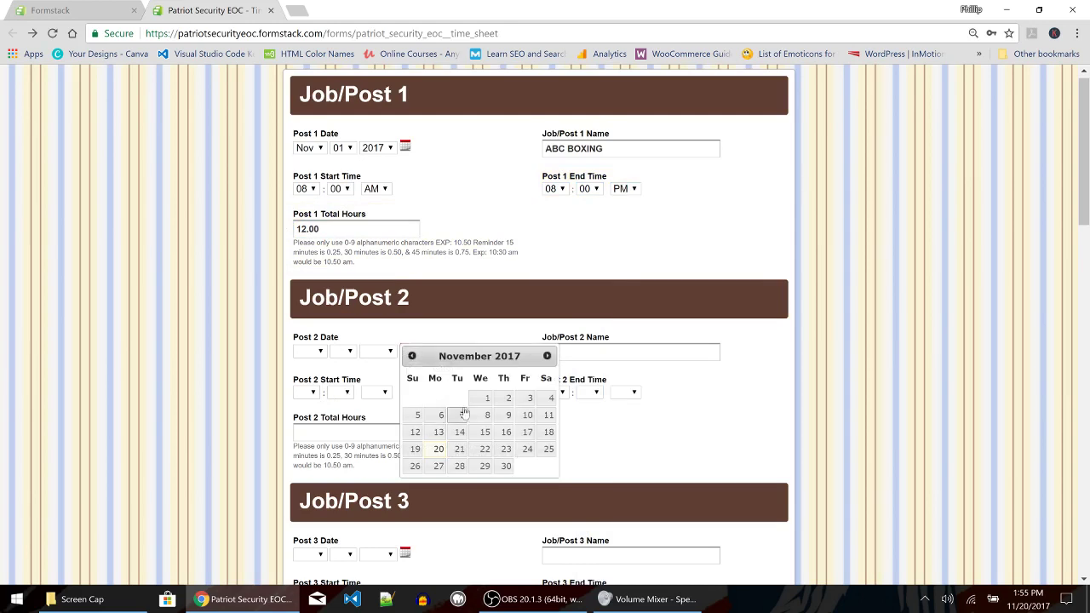
click(487, 398)
click(546, 352)
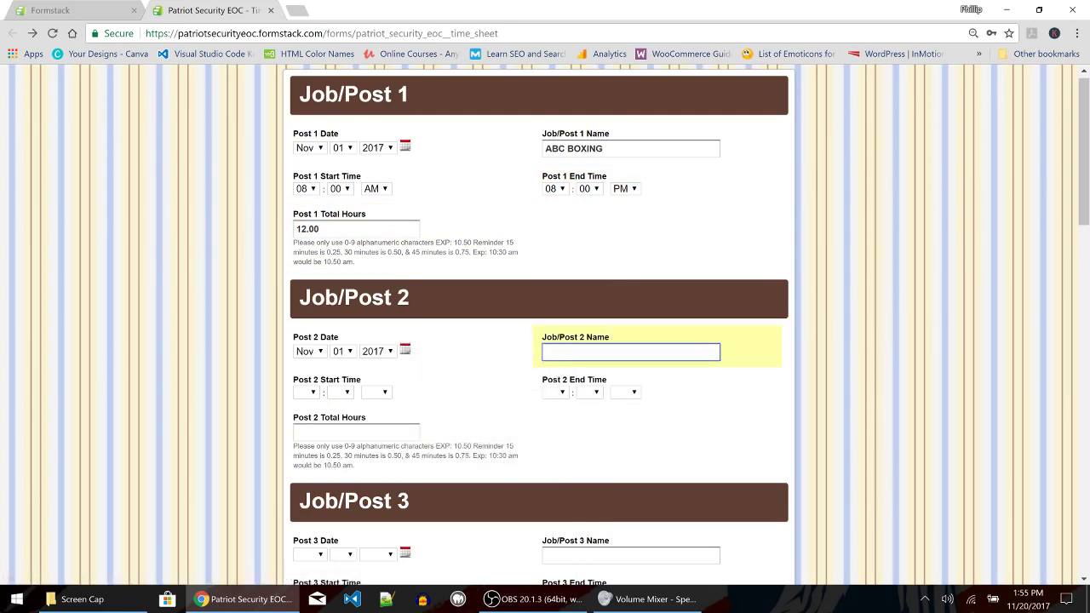
text(ABC BOXING)
- Set the Post 2 start time to 08:00 AM
click(314, 393)
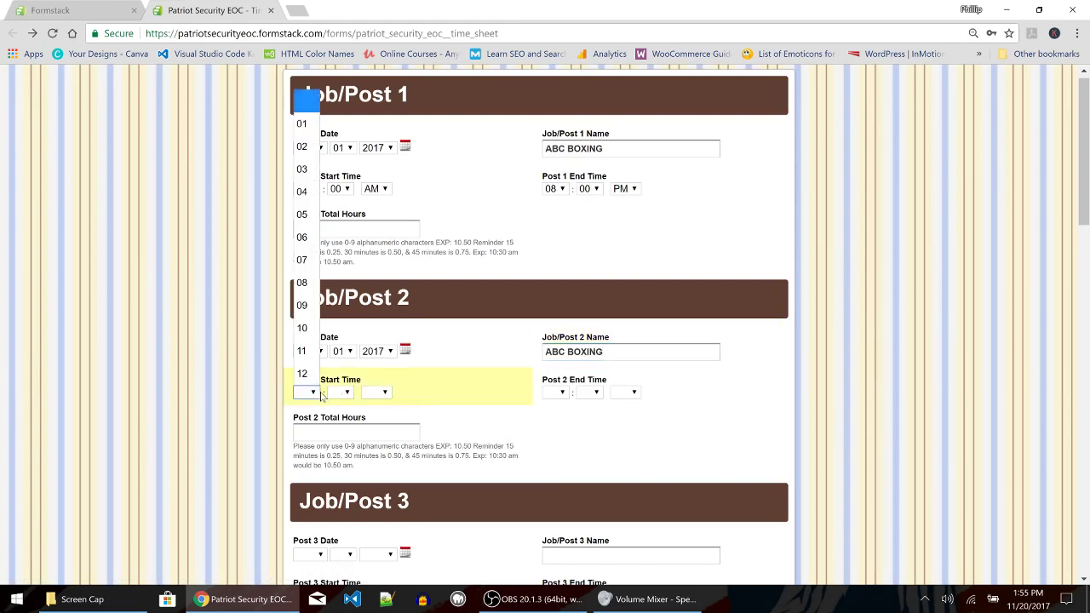
click(302, 283)
click(341, 393)
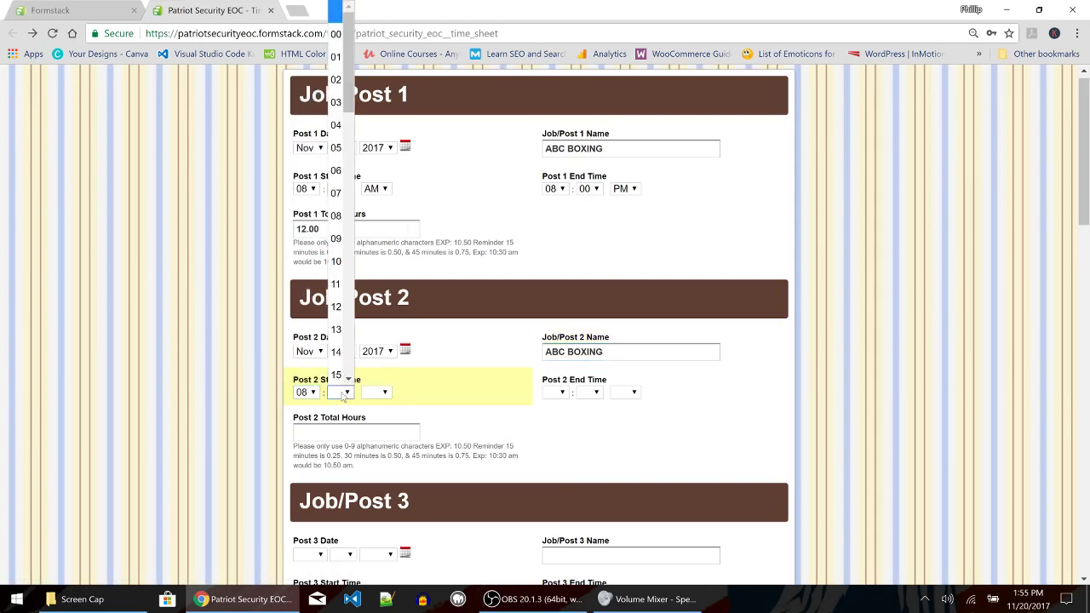
click(337, 34)
click(375, 393)
click(372, 433)
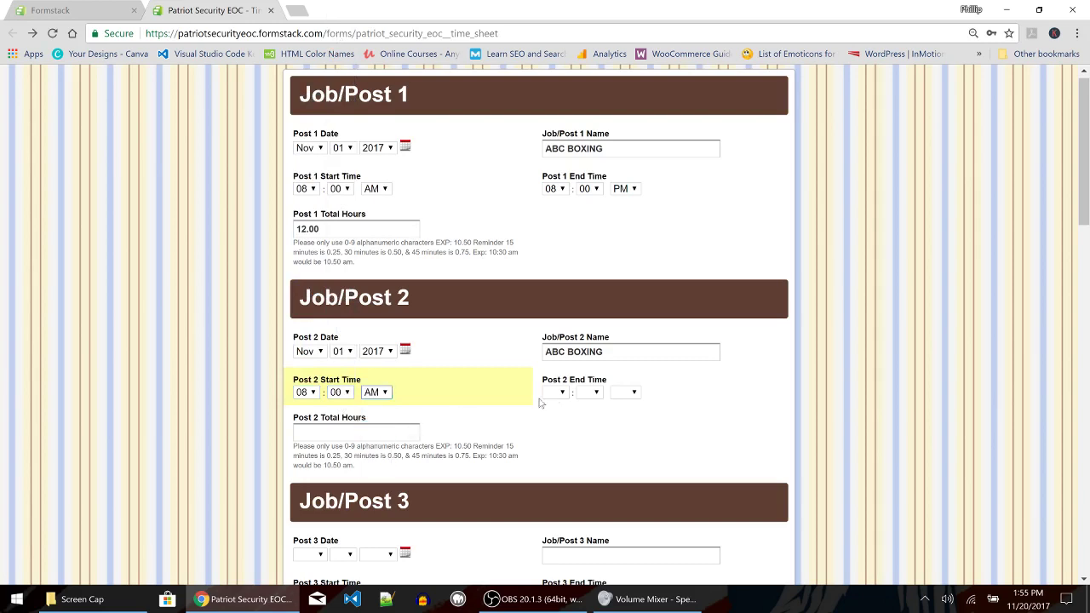
- Set the Post 2 end time to 10:30 PM
click(561, 393)
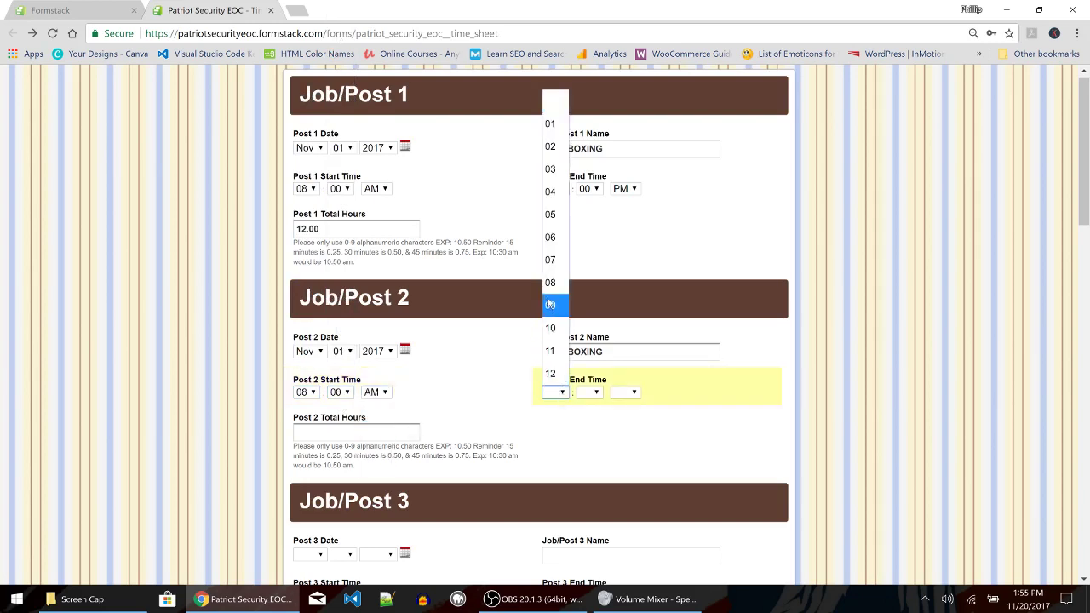
click(552, 328)
click(590, 394)
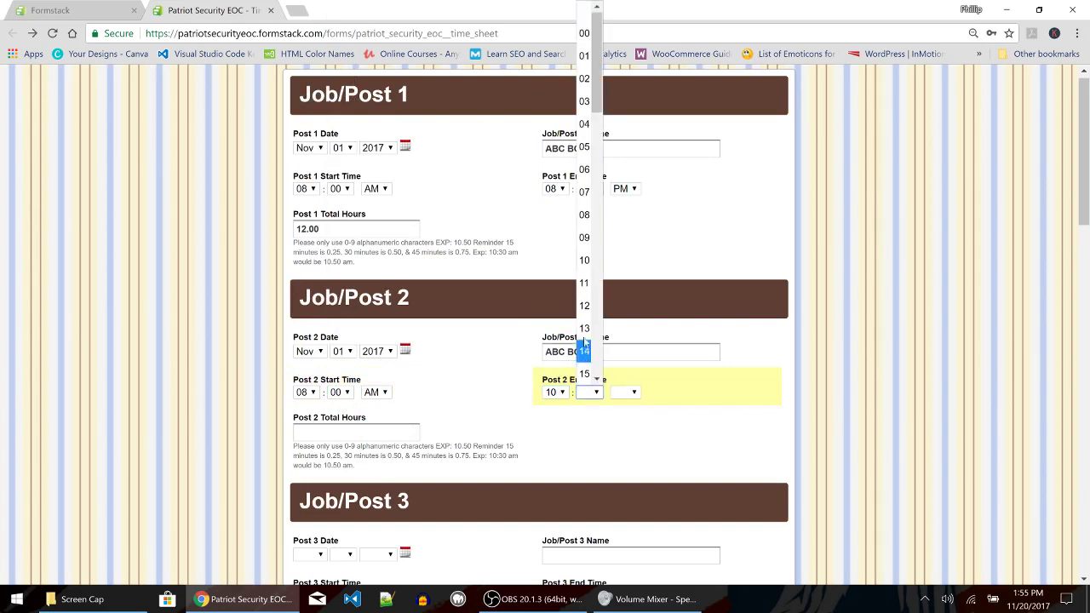
scroll(587, 284, down, 6)
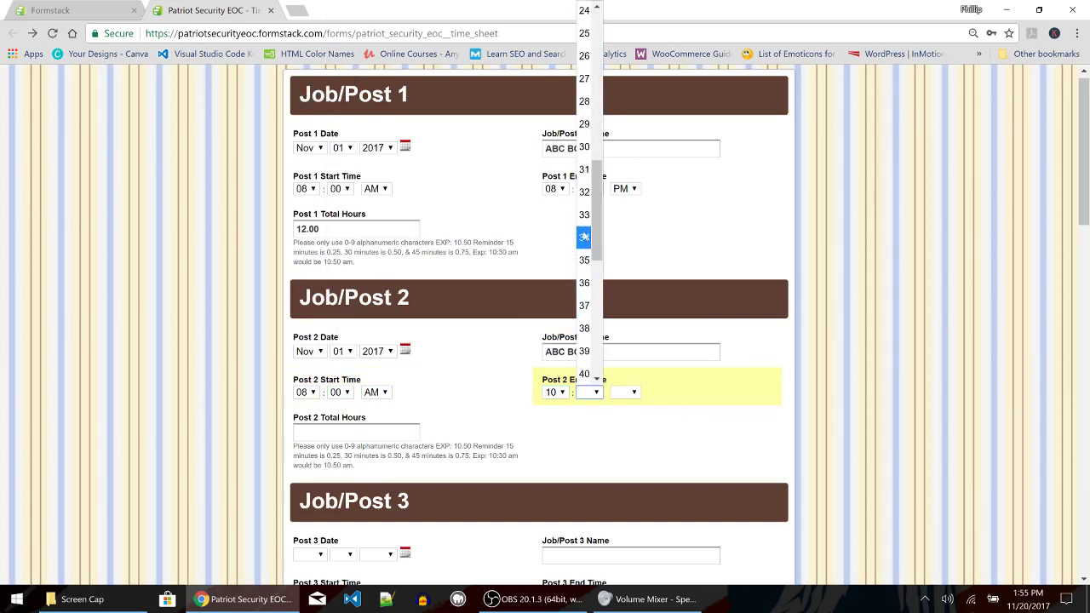
click(584, 147)
click(630, 392)
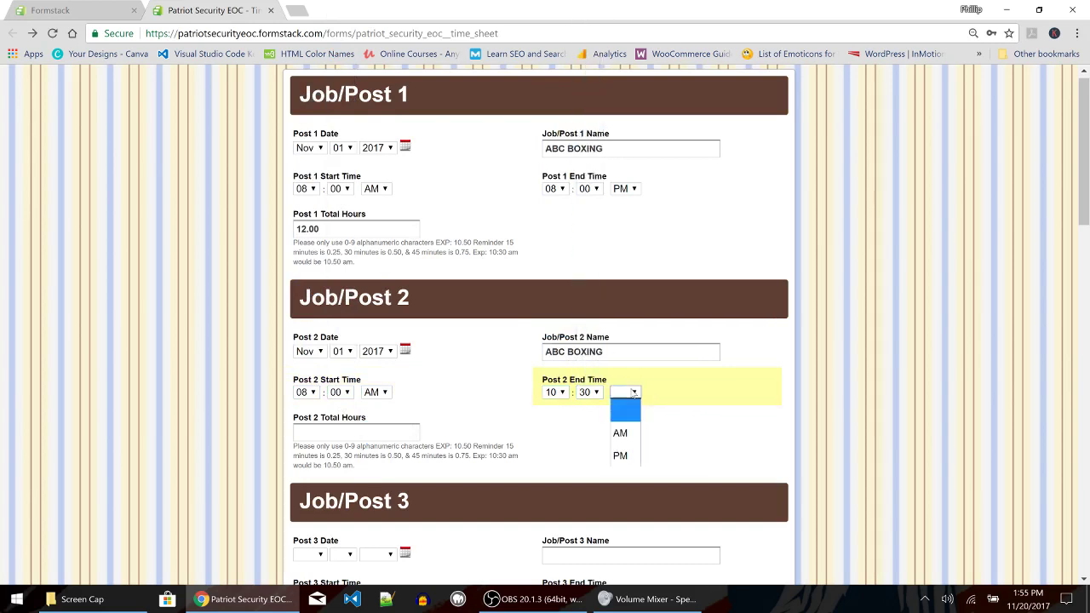
click(633, 453)
- Enter 2.30 as the Post 2 total hours
click(401, 433)
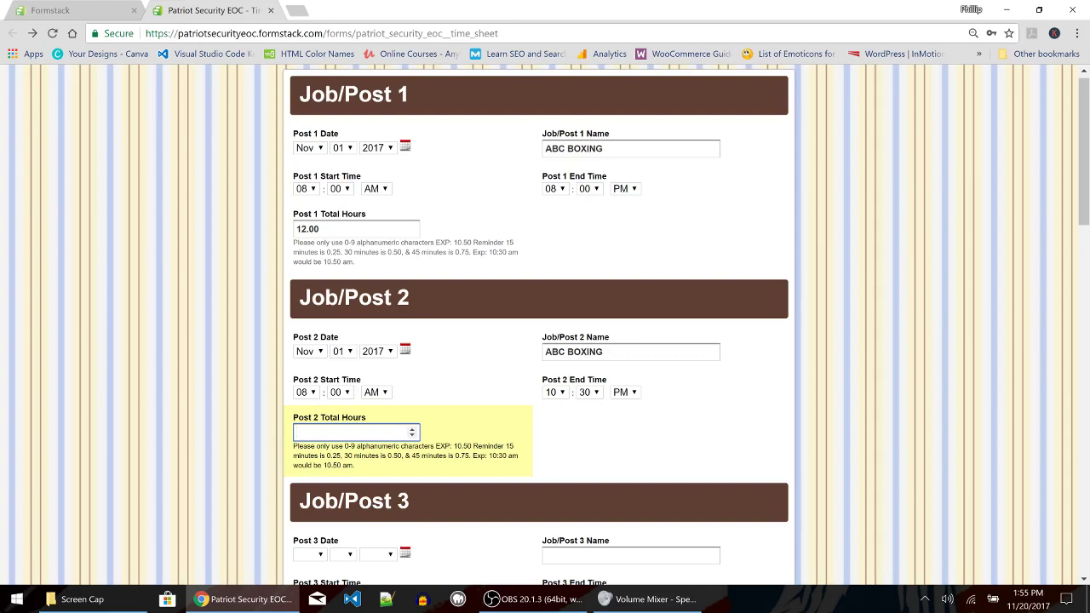
text(2.30)
click(565, 417)
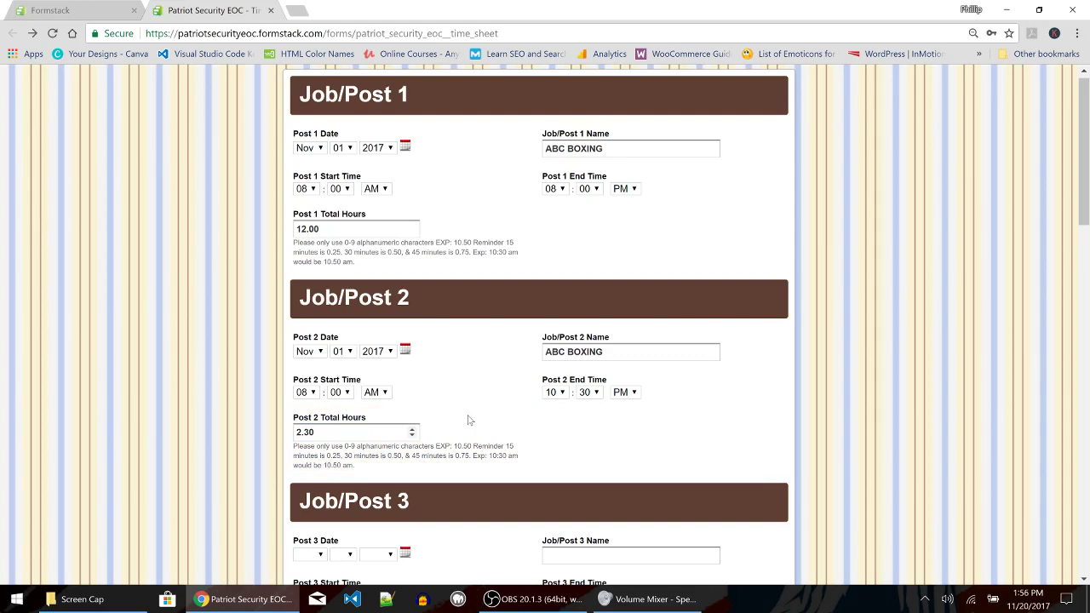
- Change the Post 2 total hours to 2.50
drag(315, 433, 304, 433)
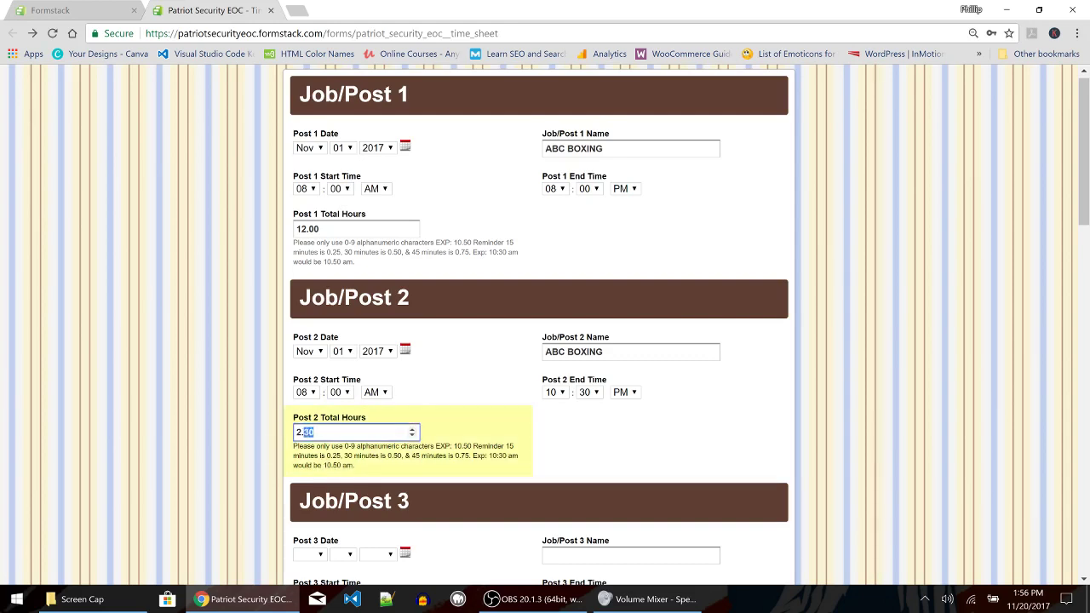
text(5)
click(653, 458)
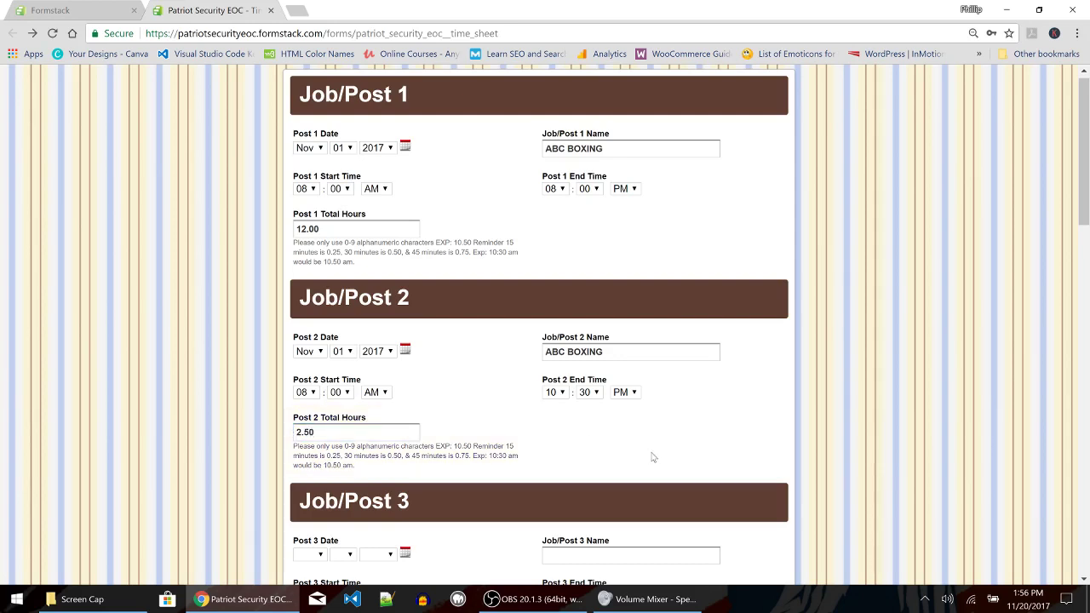
- Set the Post 2 end time minutes to 15 and change its total hours to 2.25
click(594, 395)
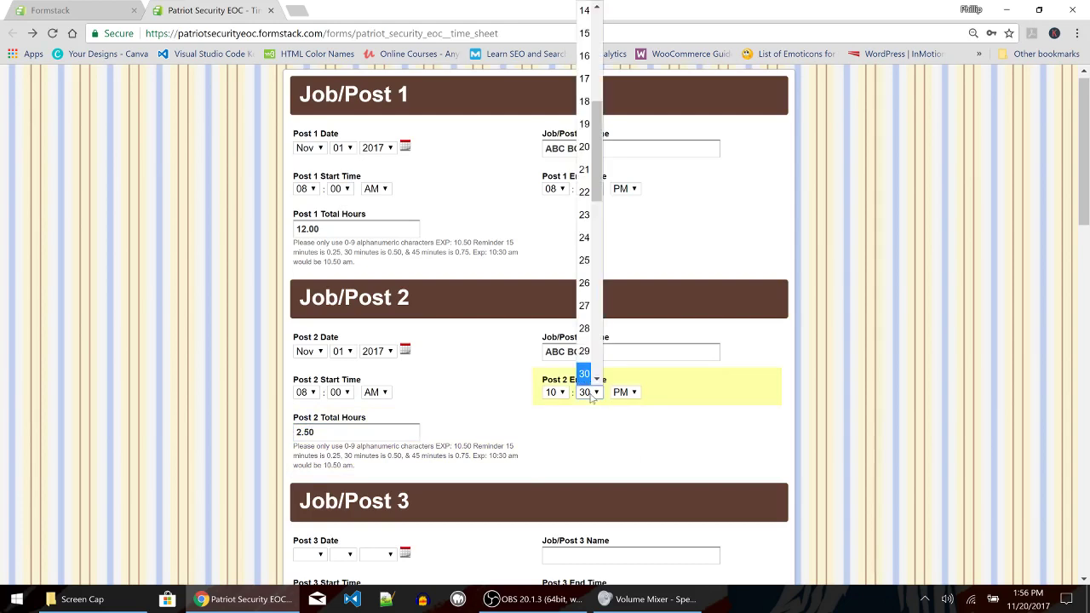
click(584, 33)
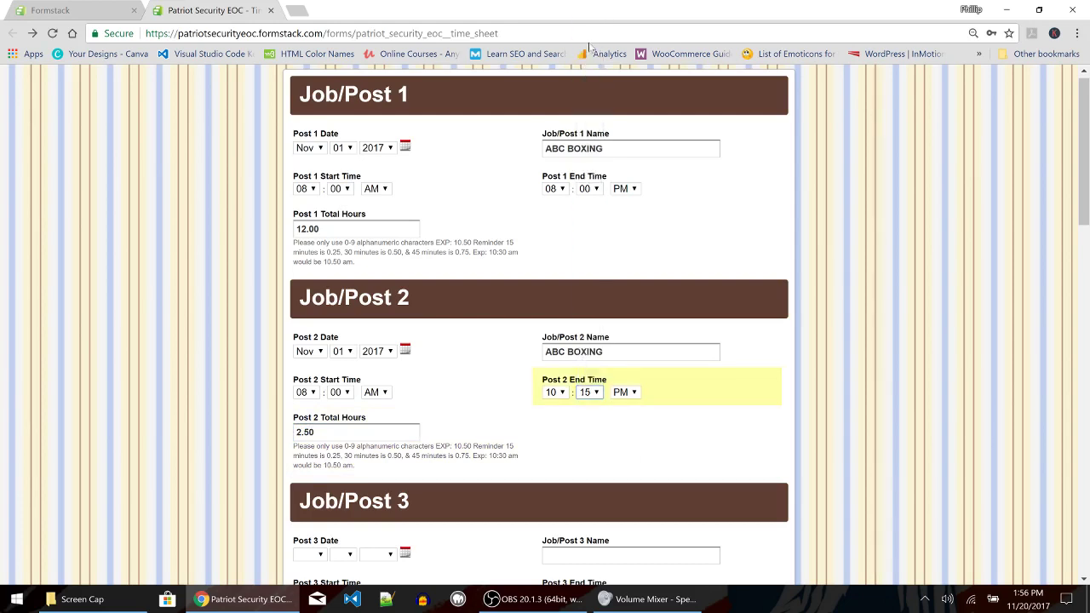
click(315, 432)
drag(315, 432, 305, 432)
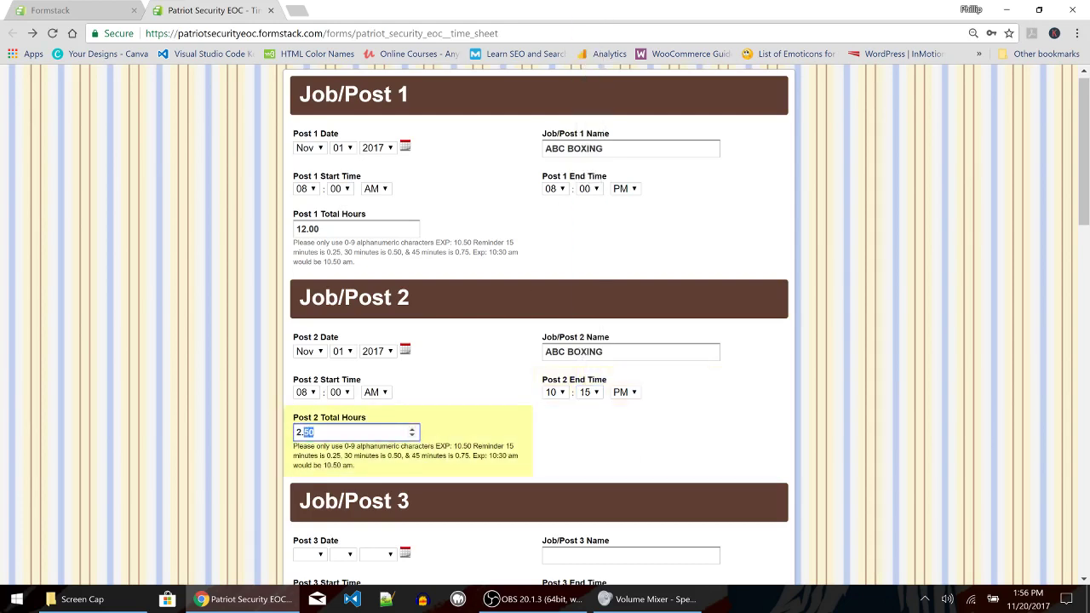
text(25)
click(604, 443)
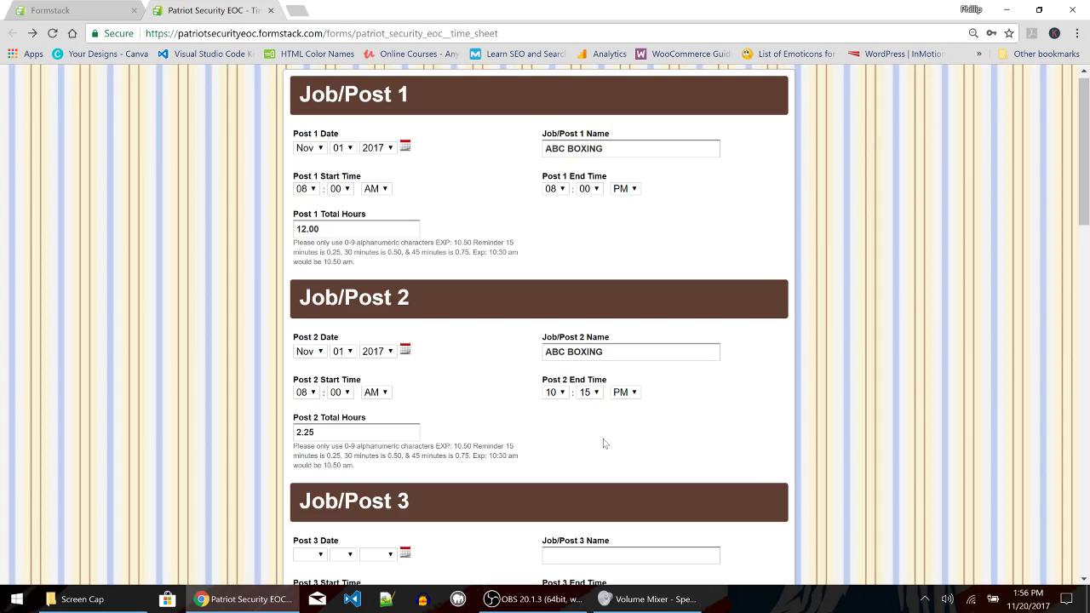
- Leave posts 3 to 8 blank and continue to the Signature & Approval section on the form's next page
scroll(610, 430, down, 15)
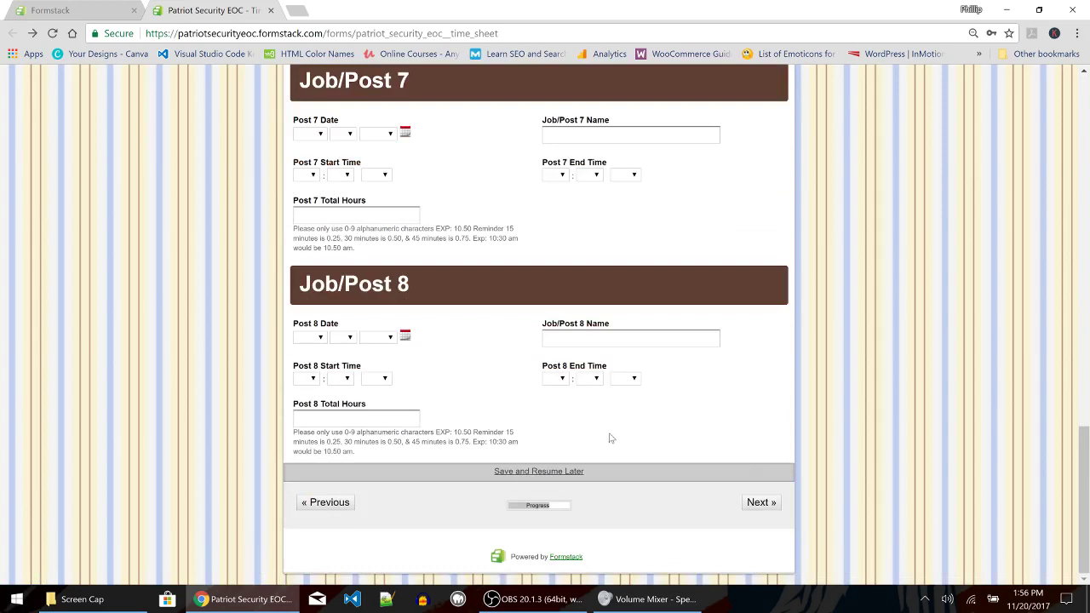
click(763, 503)
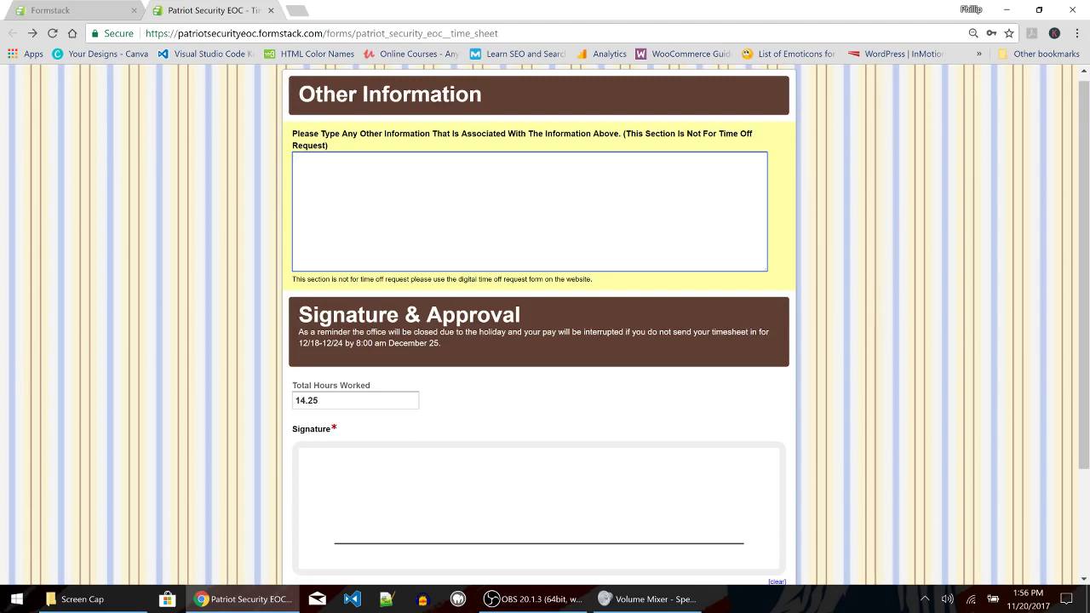
scroll(391, 251, down, 3)
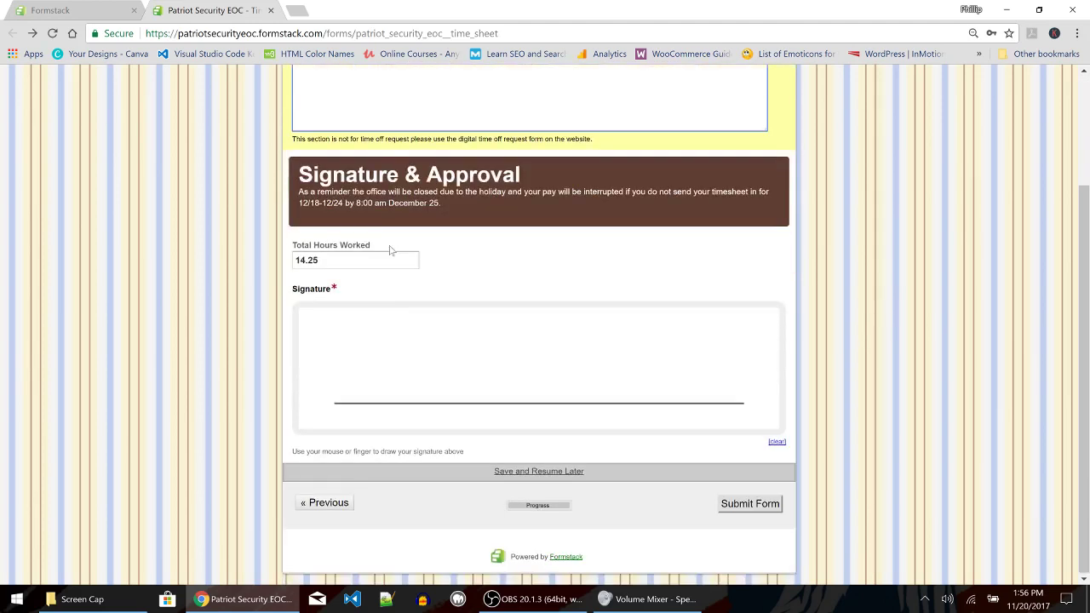
- Draw "Test" by hand as the signature and submit the time sheet form
mouse_move(350, 353)
mouse_down()
mouse_move(463, 334)
mouse_move(392, 391)
mouse_up()
mouse_move(414, 388)
mouse_down()
mouse_move(437, 409)
mouse_move(488, 399)
mouse_move(464, 406)
mouse_move(491, 364)
mouse_move(586, 353)
mouse_up()
drag(525, 332, 545, 419)
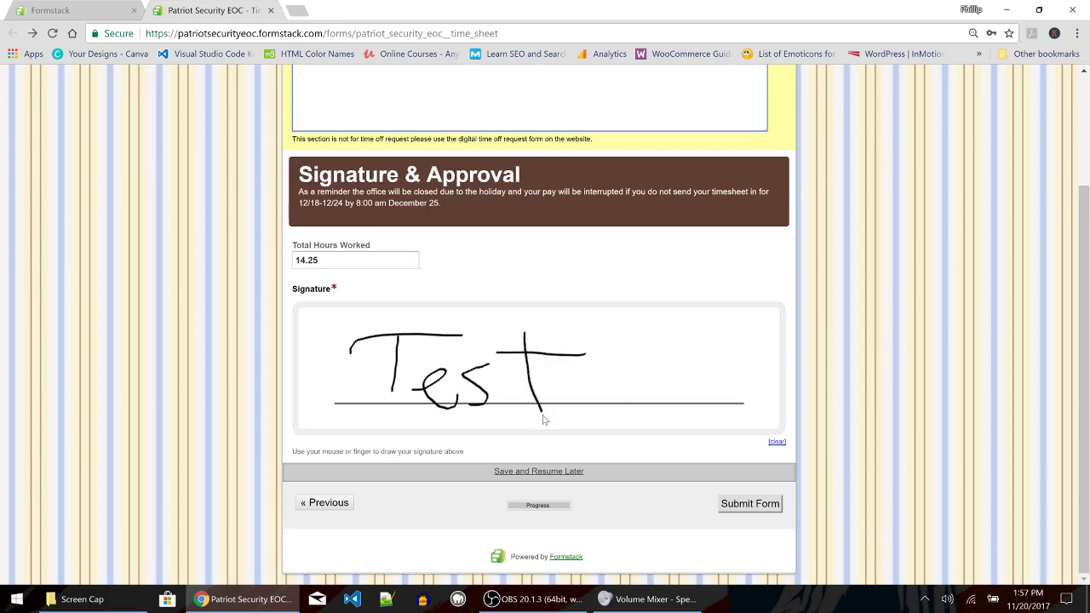
click(729, 511)
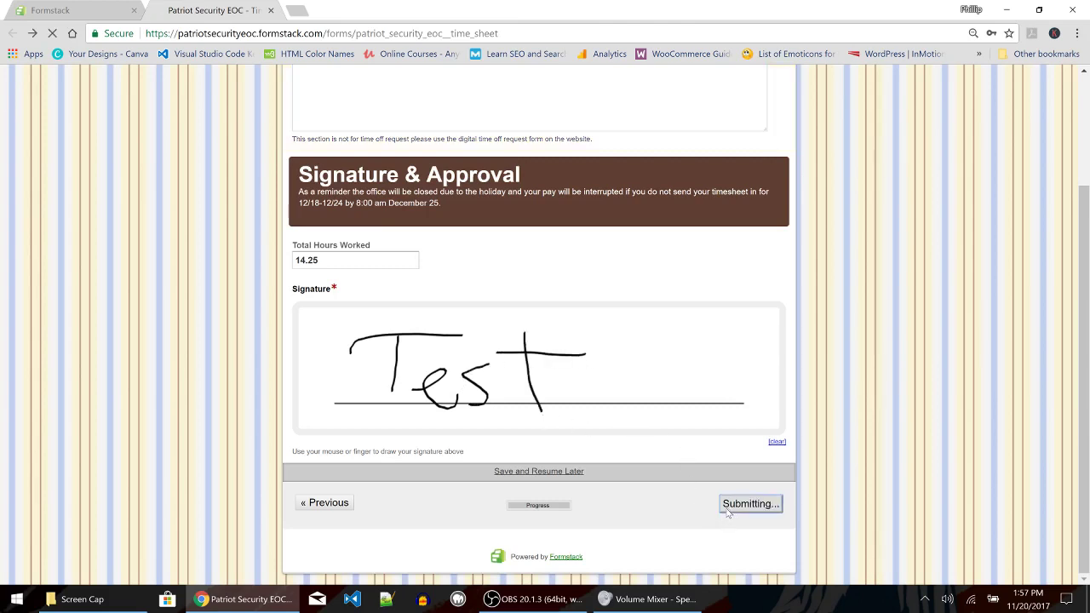